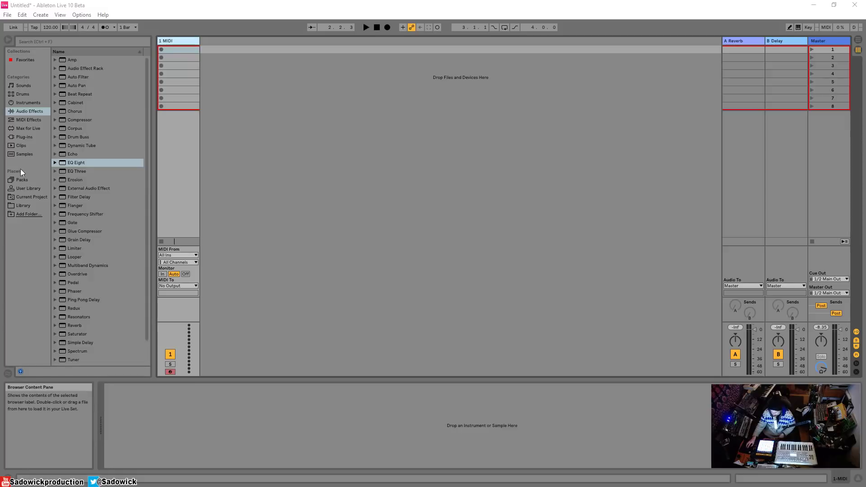
Step: Drag Wavetable from the Instruments browser onto the 1-MIDI track
{"action": "left_click", "coordinate": [29, 103]}
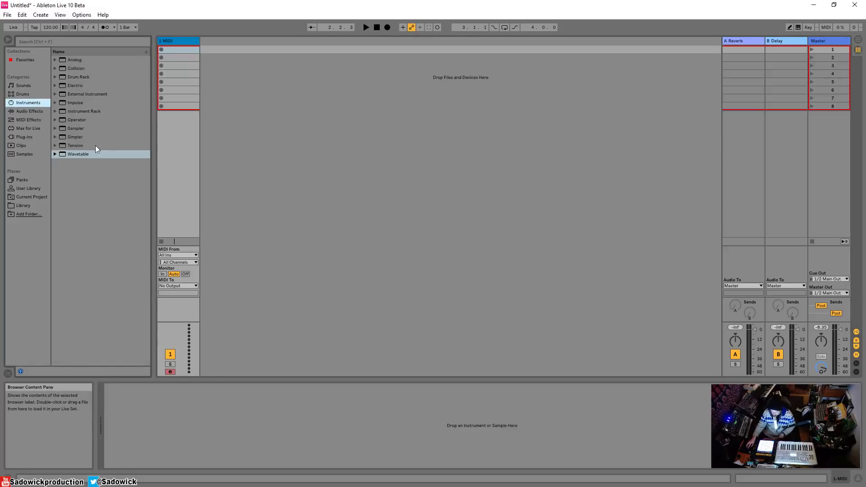
{"action": "left_click_drag", "start_coordinate": [76, 153], "coordinate": [158, 398]}
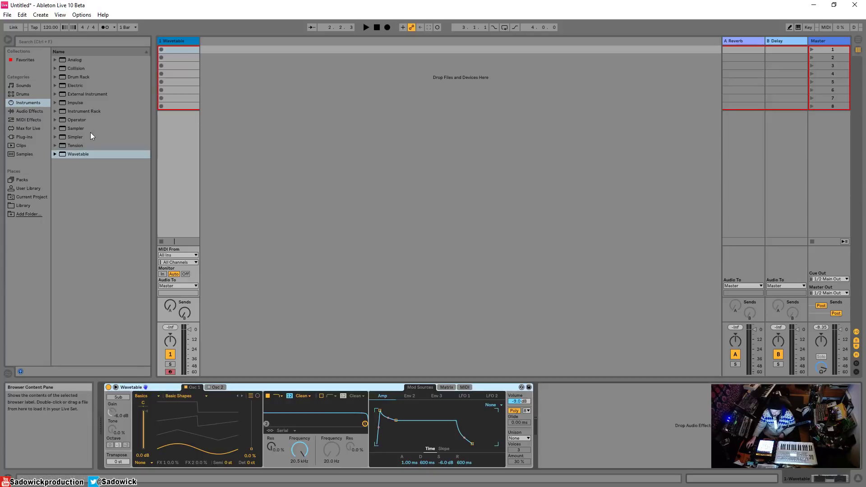
Step: Add EQ Eight from Audio Effects after Wavetable on track 1
{"action": "left_click", "coordinate": [26, 110]}
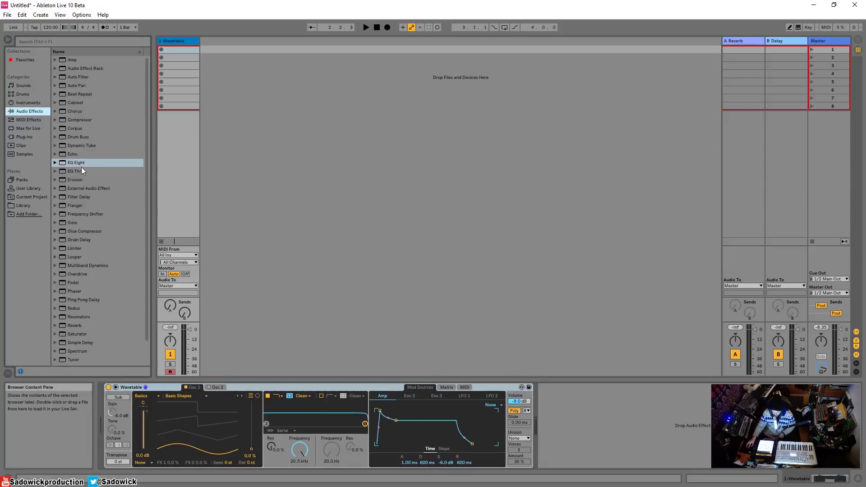
{"action": "left_click", "coordinate": [81, 163]}
{"action": "key", "text": "Return"}
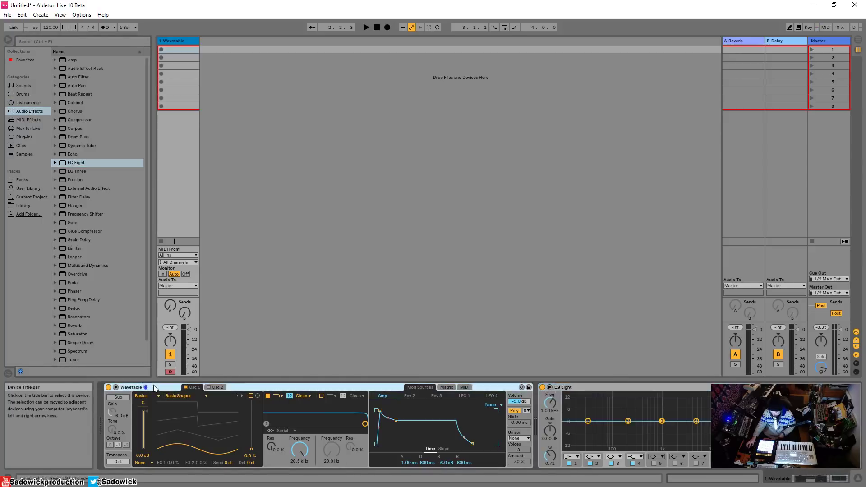
{"action": "double_click", "coordinate": [155, 389]}
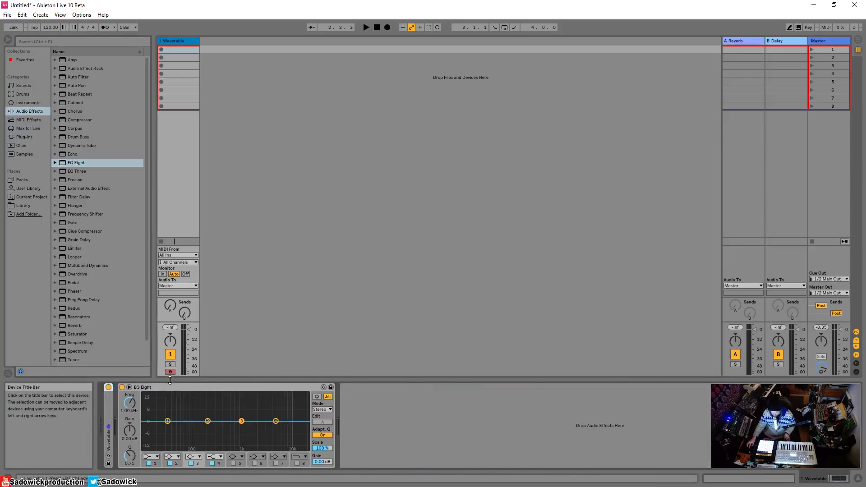
Step: Group Wavetable and EQ Eight into an Instrument Rack, then cut the rack from the track
{"action": "left_click", "coordinate": [178, 390]}
{"action": "right_click", "coordinate": [178, 390]}
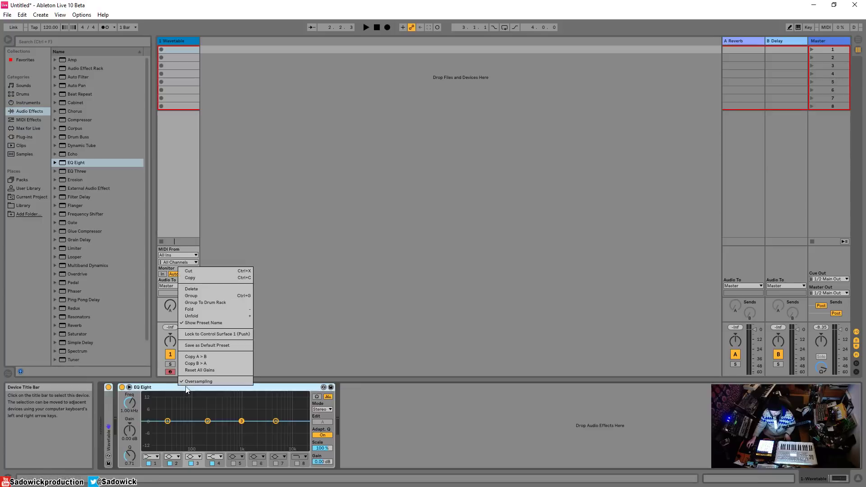
{"action": "left_click", "coordinate": [201, 296]}
{"action": "double_click", "coordinate": [113, 436]}
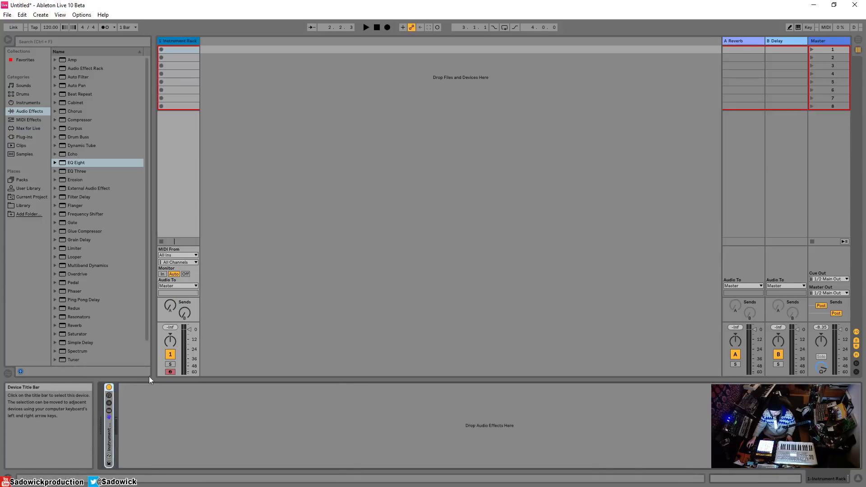
{"action": "double_click", "coordinate": [113, 436]}
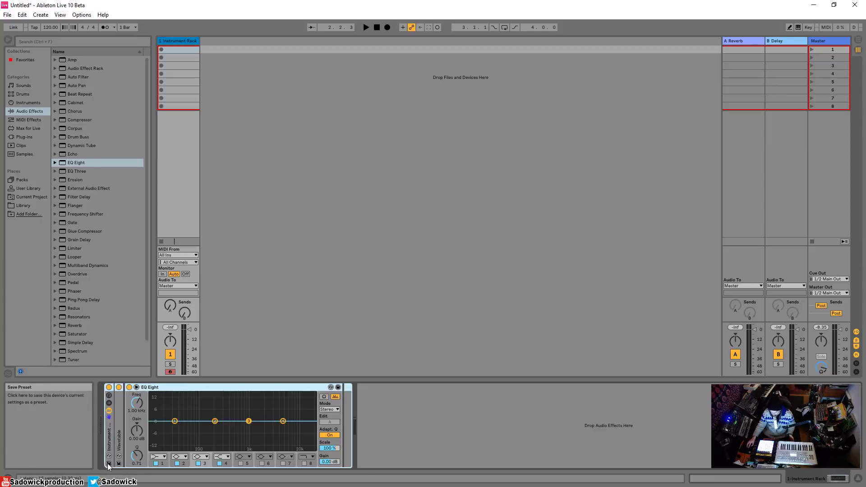
{"action": "right_click", "coordinate": [111, 434]}
{"action": "left_click", "coordinate": [124, 339]}
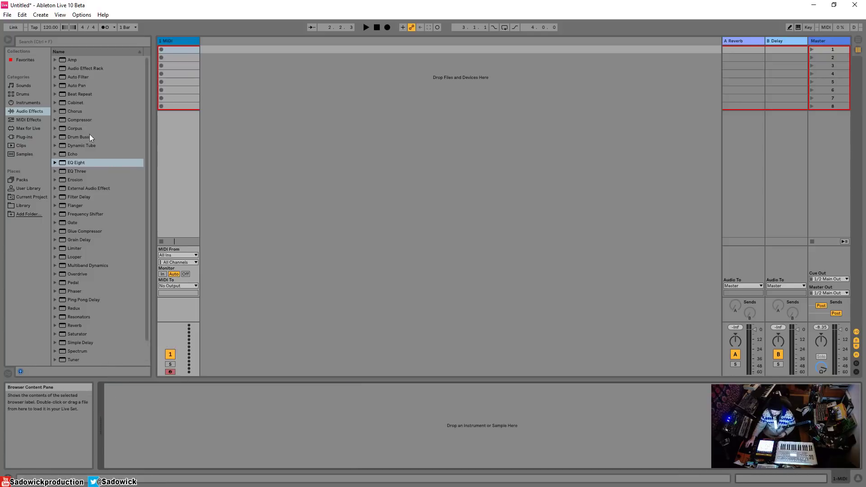
Step: Load VPS Avenger_x64 from Plug-ins and add OSC 2 with its detune set near 94.30%
{"action": "left_click", "coordinate": [27, 137]}
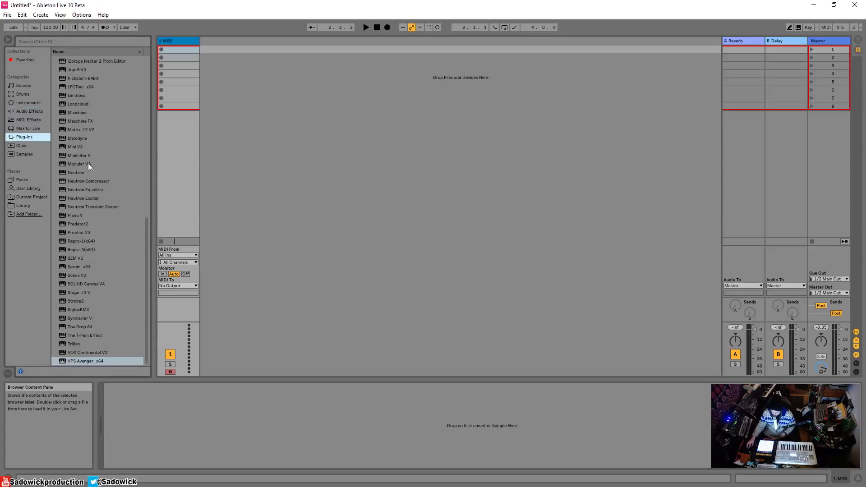
{"action": "left_click", "coordinate": [78, 361]}
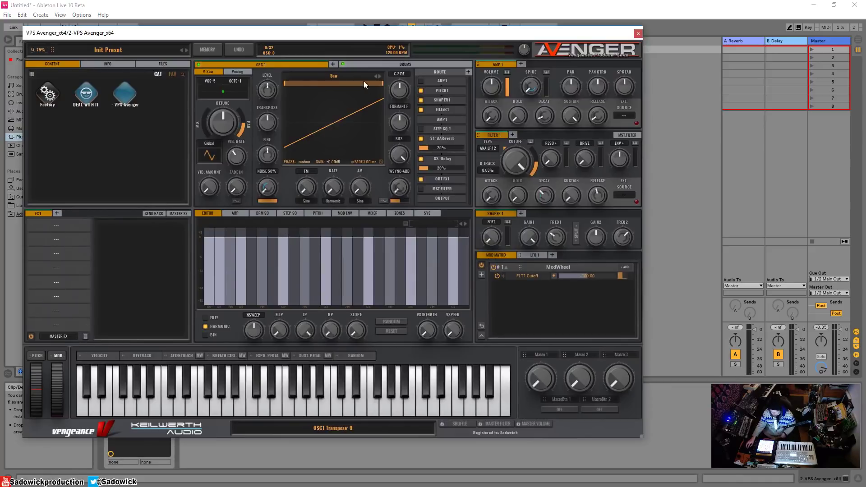
{"action": "left_click", "coordinate": [333, 63]}
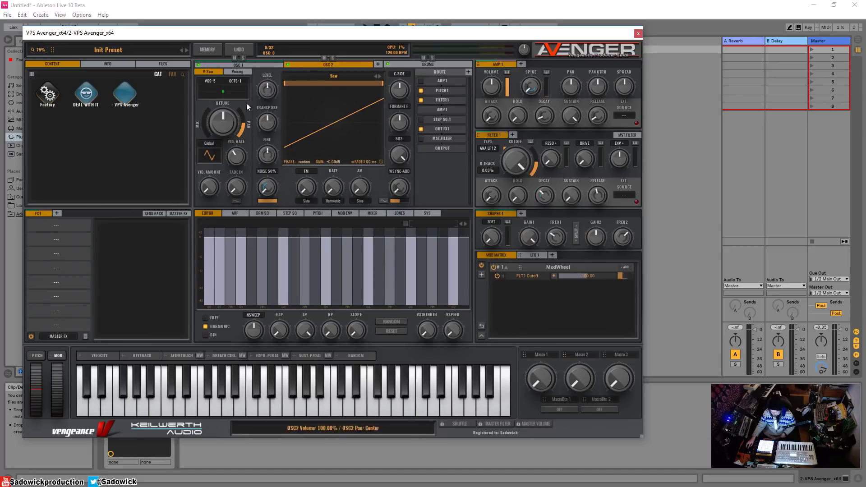
{"action": "left_click_drag", "start_coordinate": [207, 134], "coordinate": [223, 88]}
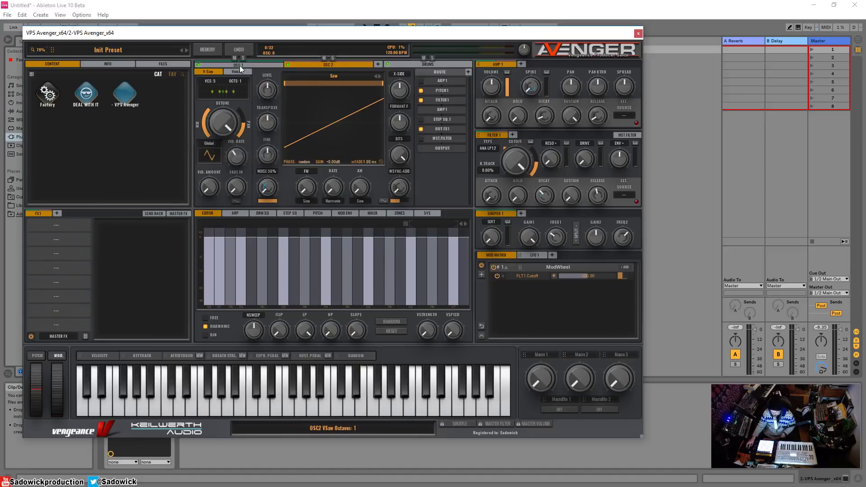
{"action": "left_click_drag", "start_coordinate": [227, 123], "coordinate": [223, 155]}
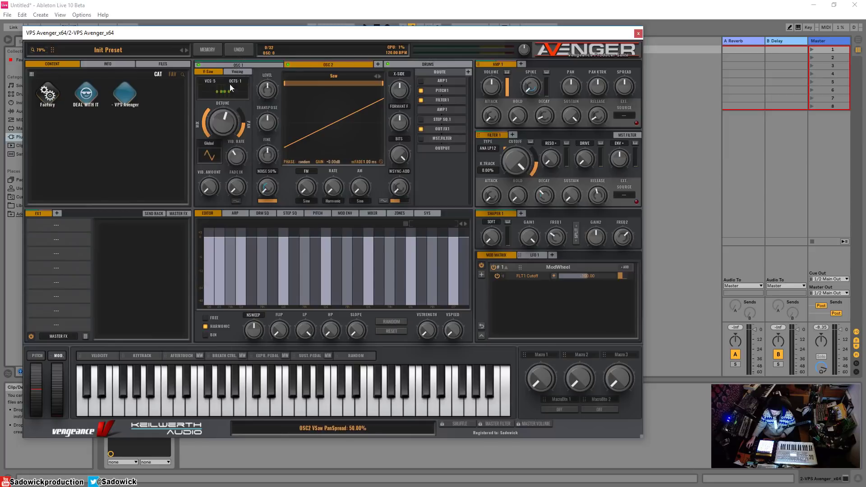
Step: Turn off OSC 1's reverb (S1) and delay (S2) sends in Avenger
{"action": "left_click", "coordinate": [238, 64]}
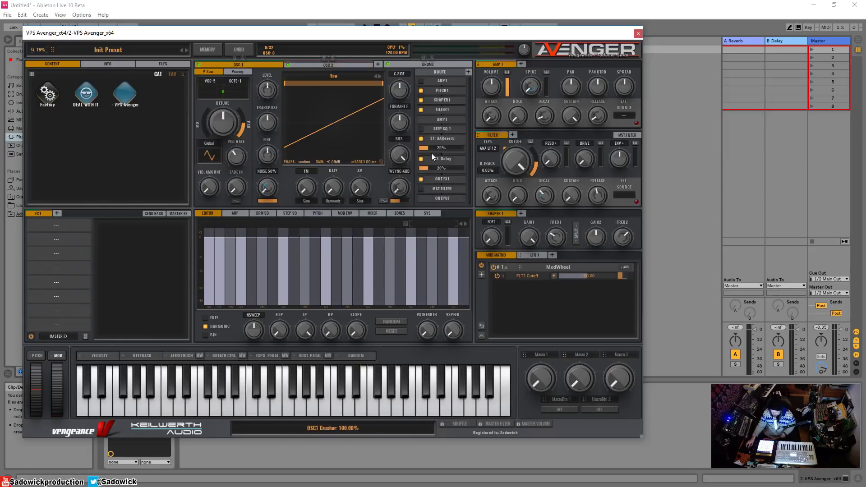
{"action": "left_click", "coordinate": [155, 214]}
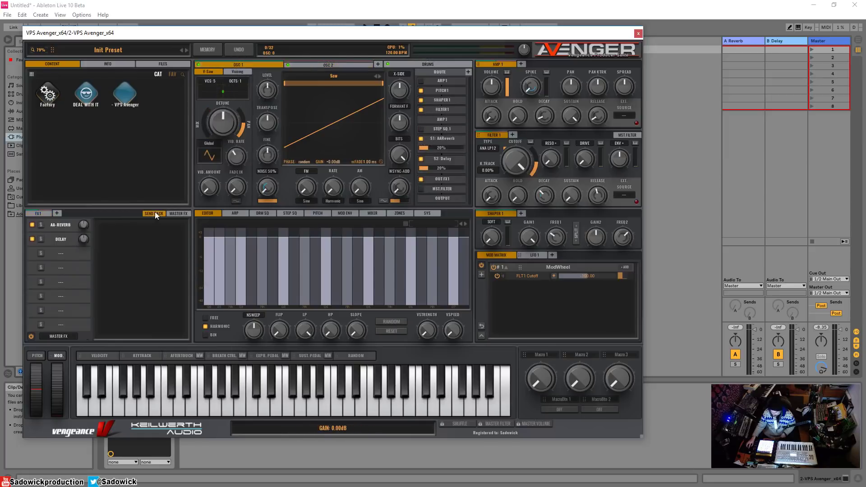
{"action": "left_click", "coordinate": [42, 212]}
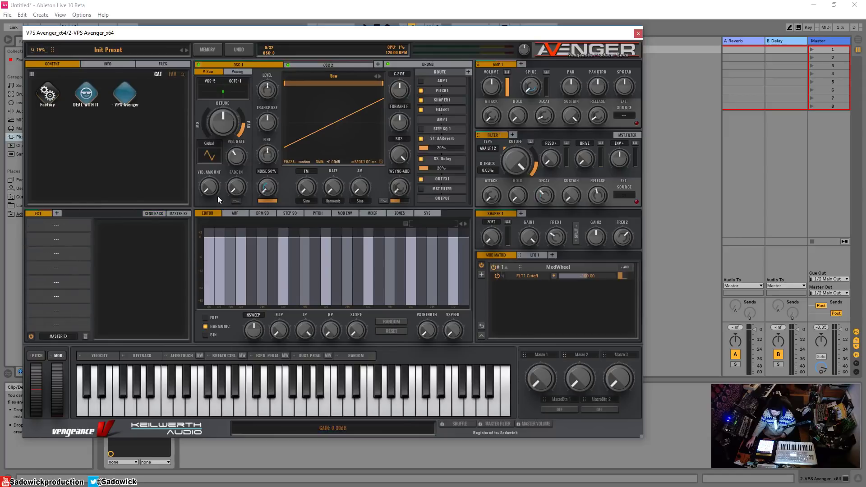
{"action": "left_click", "coordinate": [420, 138]}
{"action": "left_click", "coordinate": [420, 158]}
Step: Route OSC 2's output into FX2
{"action": "left_click", "coordinate": [326, 66]}
{"action": "left_click", "coordinate": [442, 129]}
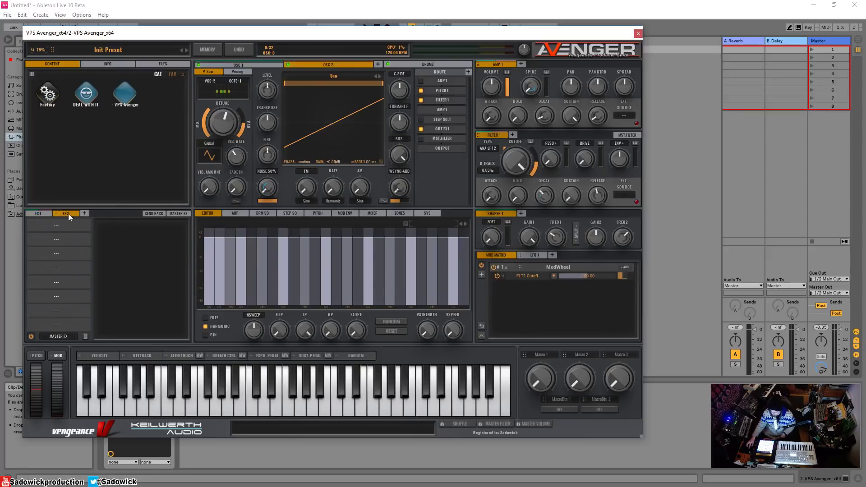
{"action": "left_click", "coordinate": [446, 131]}
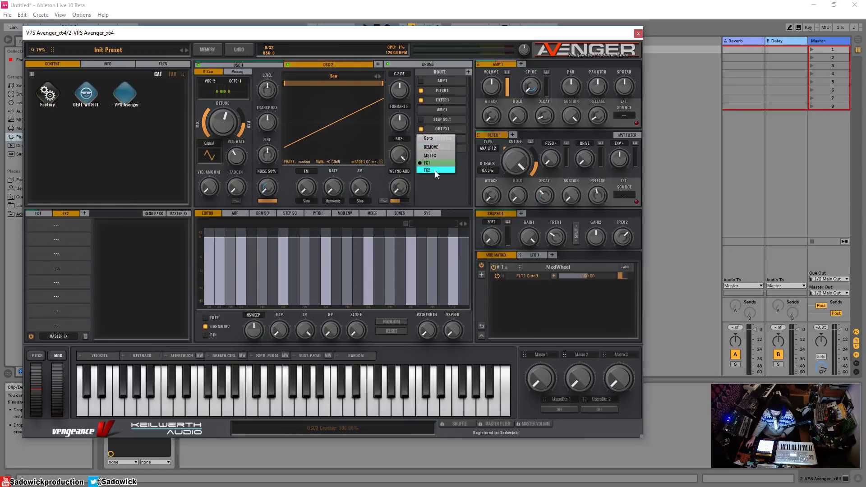
{"action": "left_click", "coordinate": [435, 170]}
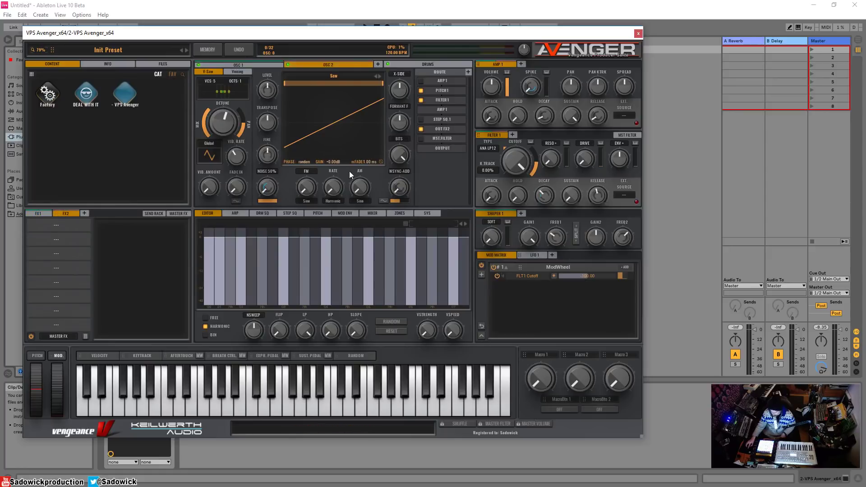
Step: Set the FX1 bus output to AUX 1 and the FX2 output to AUX 2
{"action": "left_click", "coordinate": [51, 337]}
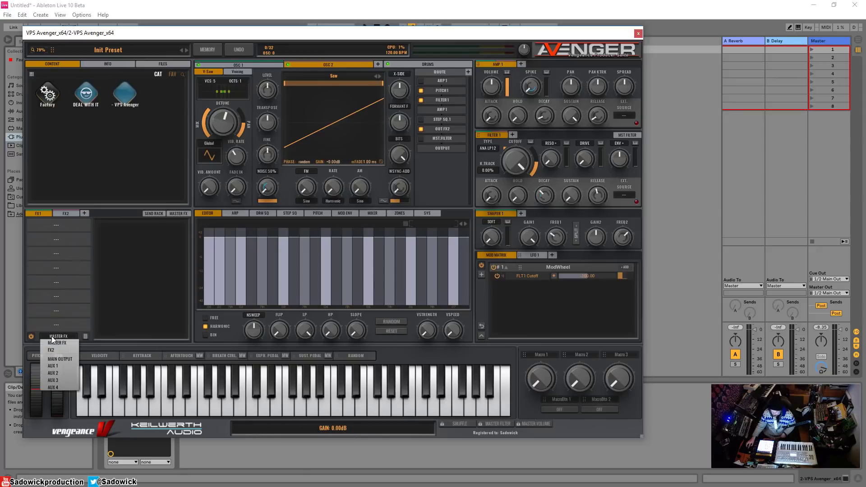
{"action": "left_click", "coordinate": [56, 365]}
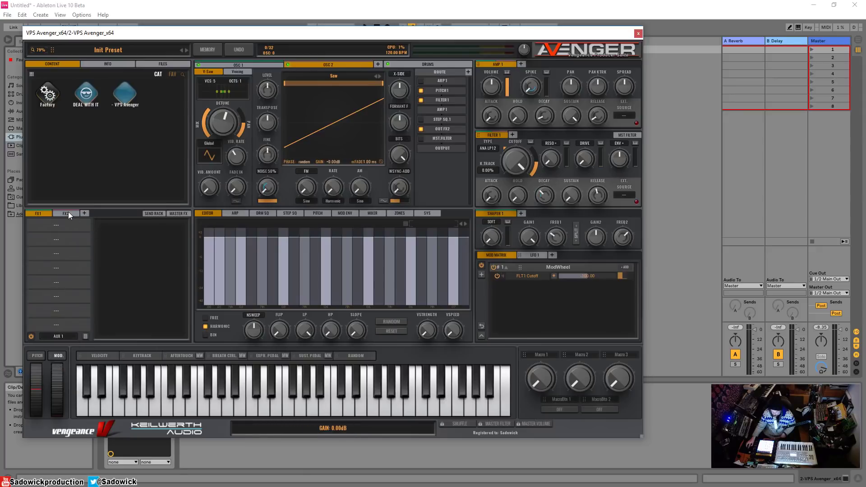
{"action": "left_click", "coordinate": [58, 341]}
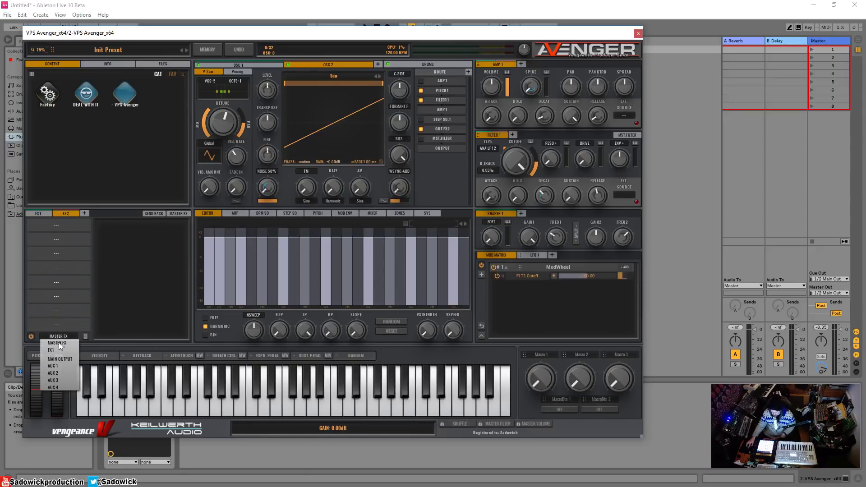
{"action": "left_click", "coordinate": [65, 372]}
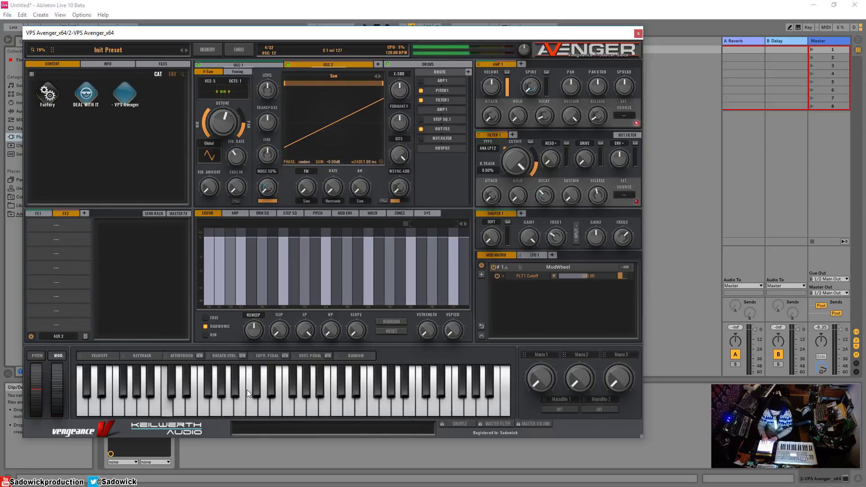
Step: Insert a new audio track and name it aux
{"action": "left_click", "coordinate": [638, 34]}
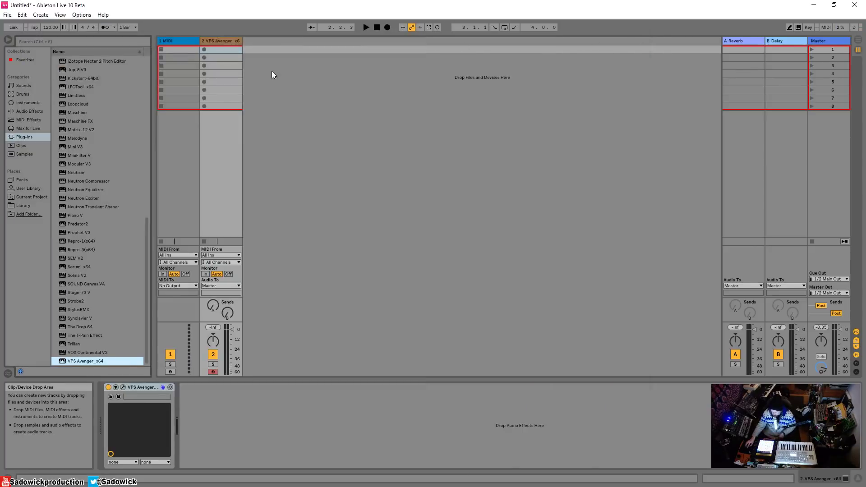
{"action": "right_click", "coordinate": [253, 41]}
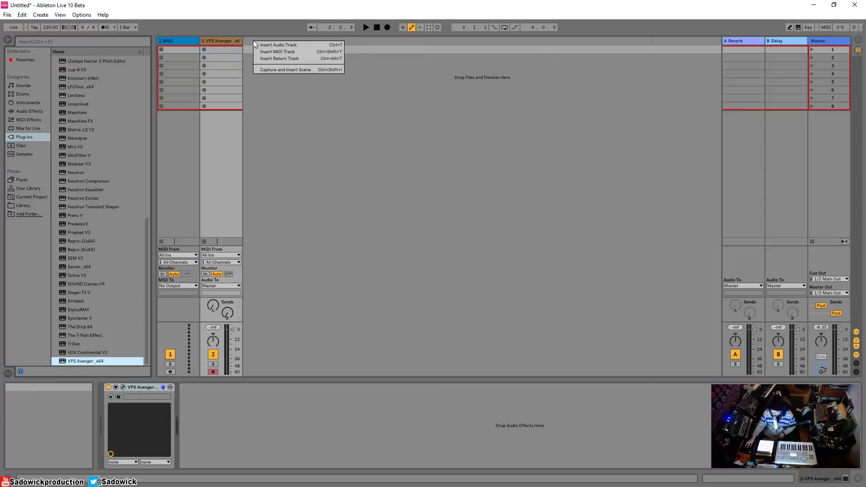
{"action": "left_click", "coordinate": [289, 46]}
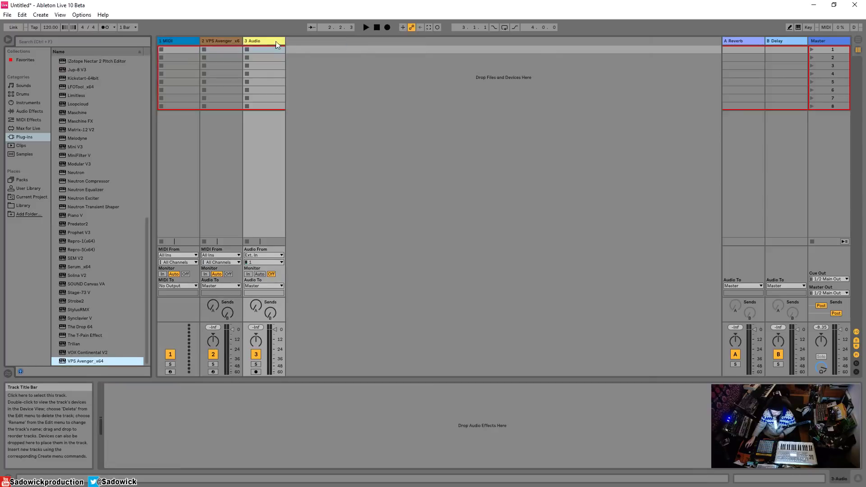
{"action": "right_click", "coordinate": [270, 41]}
{"action": "left_click", "coordinate": [298, 76]}
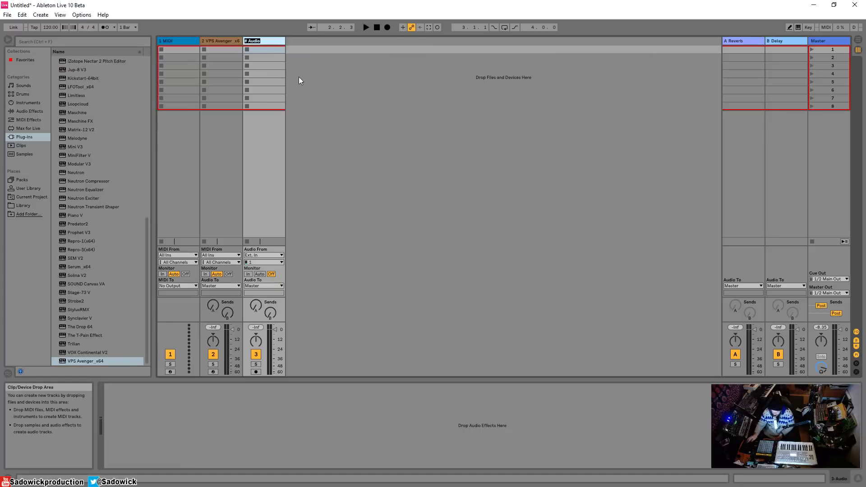
{"action": "type", "text": "uax 1"}
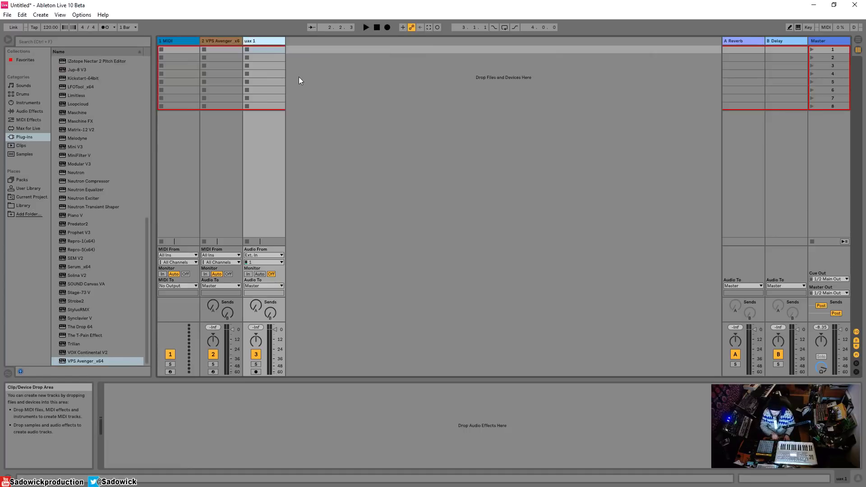
{"action": "right_click", "coordinate": [252, 40]}
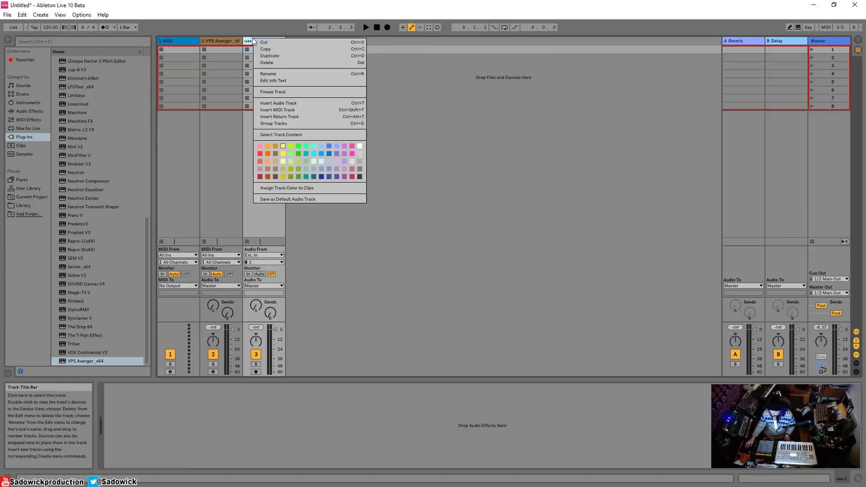
{"action": "left_click", "coordinate": [275, 74]}
{"action": "type", "text": "aux"}
{"action": "key", "text": "Return"}
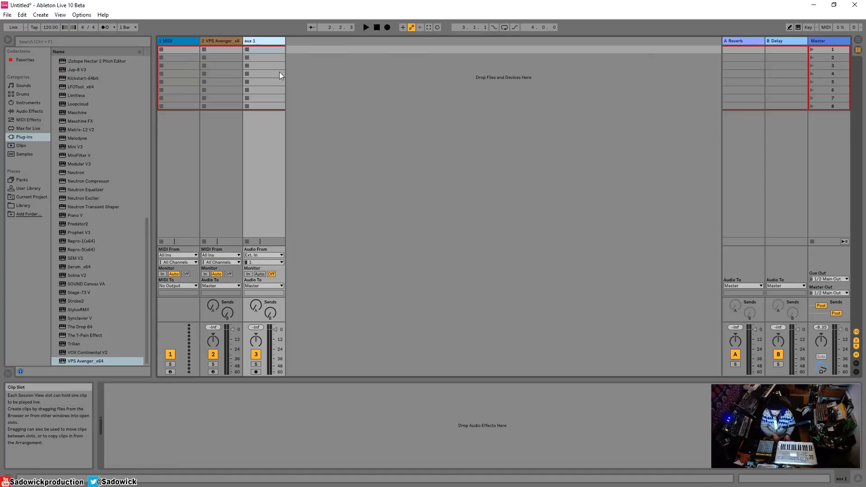
{"action": "right_click", "coordinate": [269, 42]}
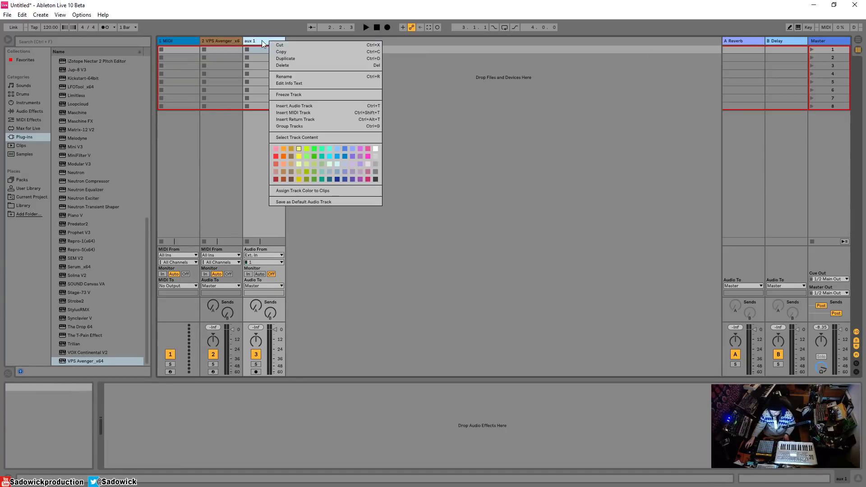
{"action": "left_click", "coordinate": [258, 40]}
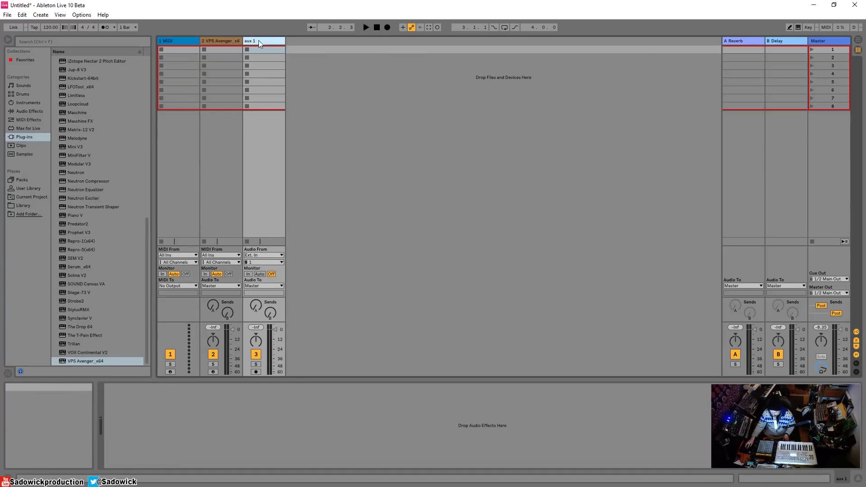
Step: Set aux 1's Audio From to 2-VPS Avenger / Avgr AUX1
{"action": "left_click", "coordinate": [260, 256]}
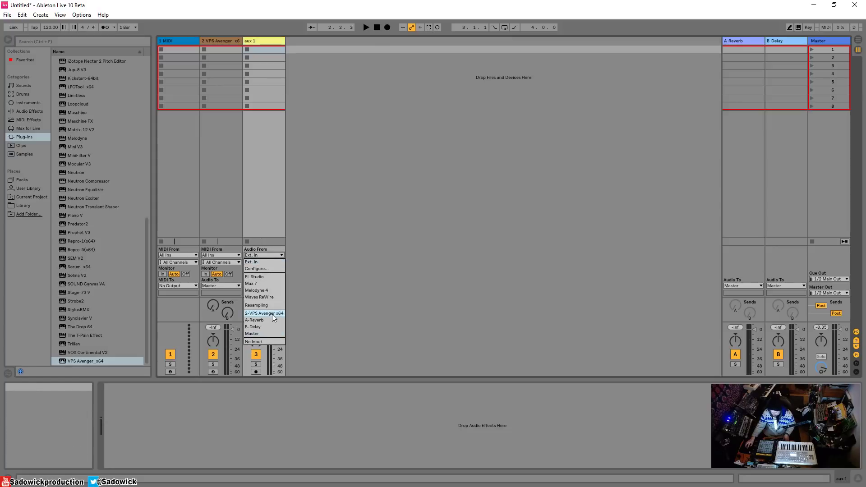
{"action": "left_click", "coordinate": [272, 314]}
{"action": "left_click", "coordinate": [263, 262]}
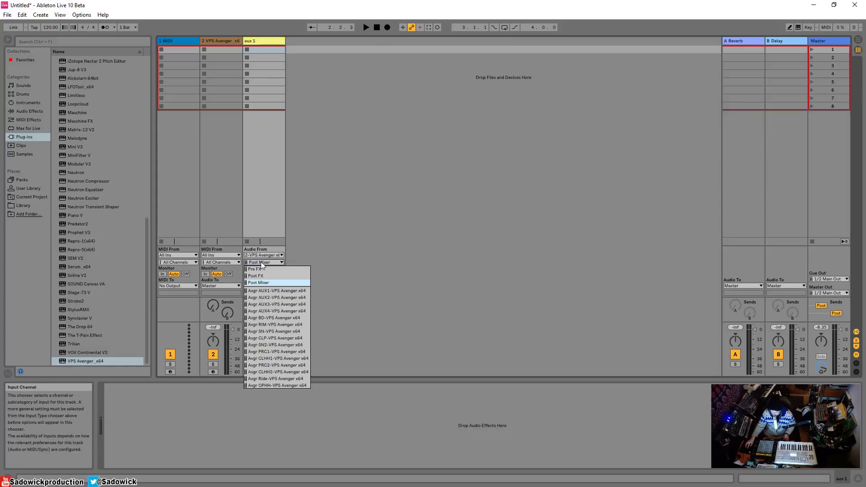
{"action": "left_click", "coordinate": [285, 292]}
Step: Duplicate aux 1 as 'aux 2' and feed it from Avenger's AUX2 output
{"action": "right_click", "coordinate": [256, 39]}
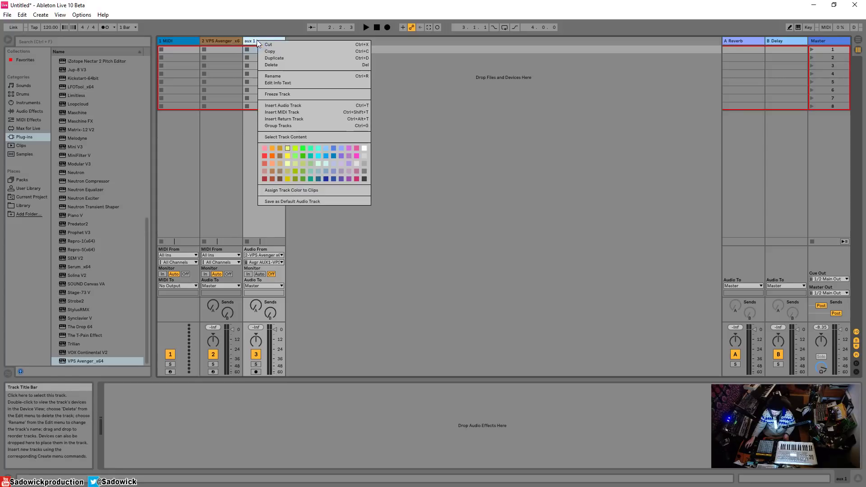
{"action": "left_click", "coordinate": [289, 58]}
{"action": "right_click", "coordinate": [300, 40]}
{"action": "left_click", "coordinate": [331, 76]}
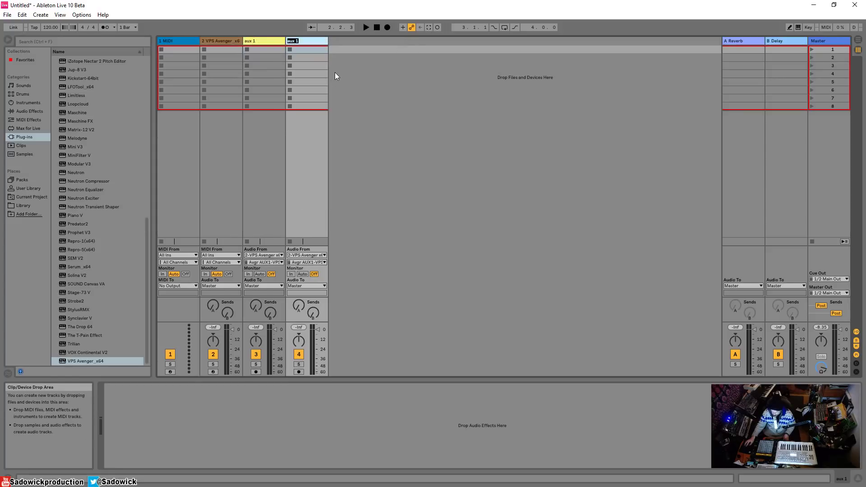
{"action": "type", "text": "aux 2"}
{"action": "key", "text": "Return"}
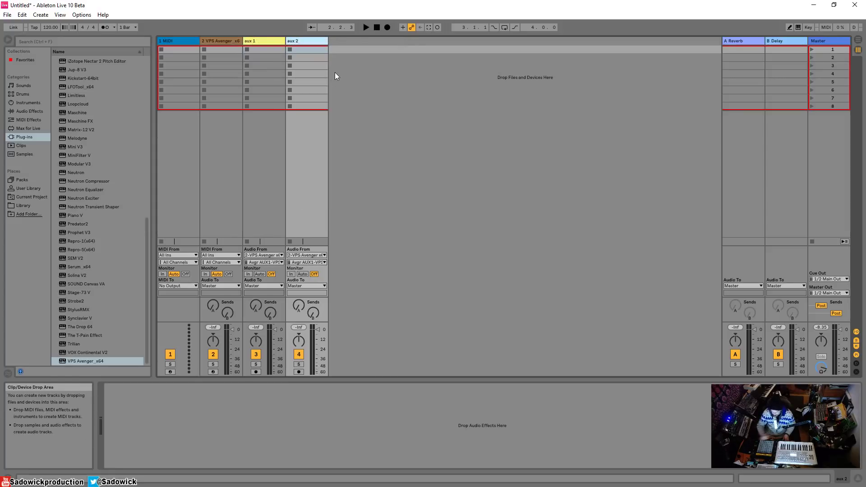
{"action": "left_click", "coordinate": [315, 263]}
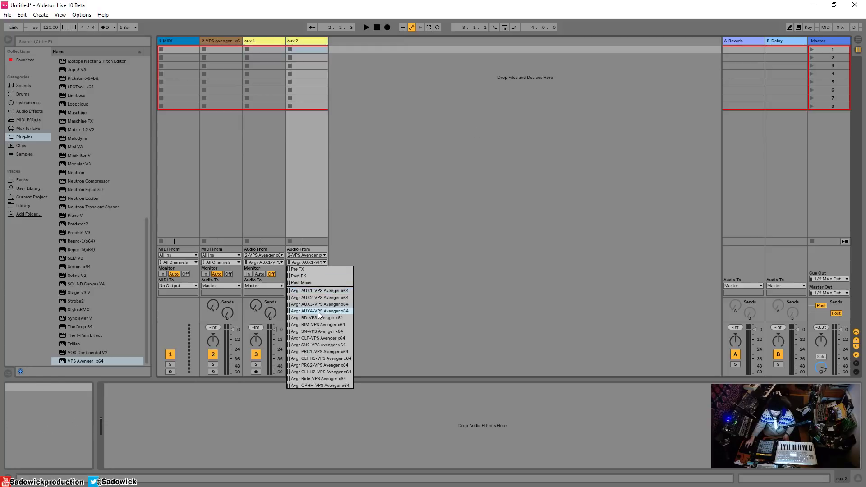
{"action": "left_click", "coordinate": [316, 299]}
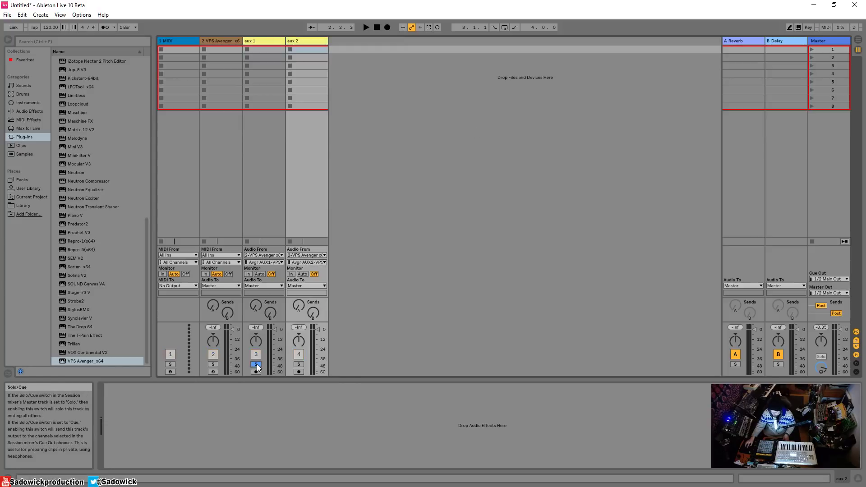
Step: Set Monitor to In on aux 1 and aux 2, and unsolo the aux track
{"action": "left_click", "coordinate": [227, 41]}
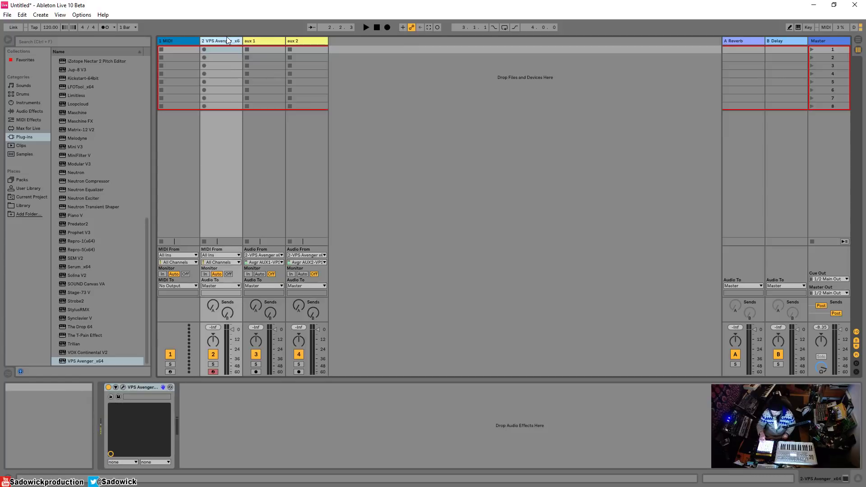
{"action": "left_click", "coordinate": [248, 274]}
{"action": "left_click", "coordinate": [291, 274]}
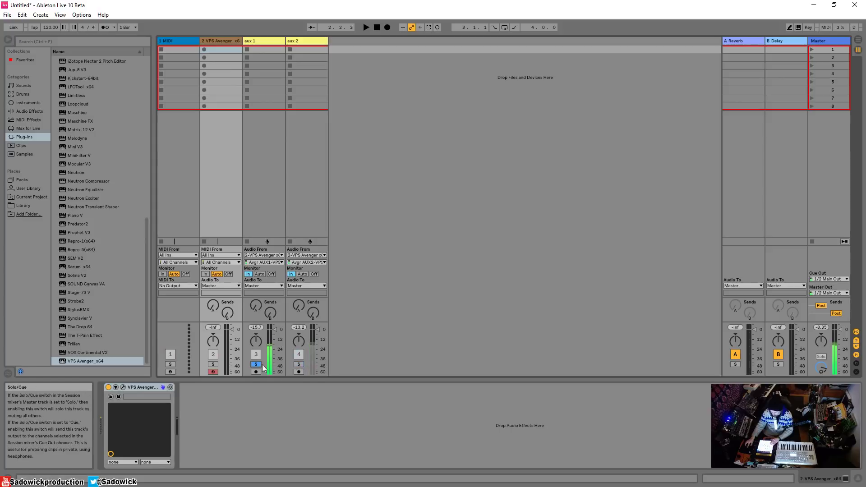
{"action": "left_click", "coordinate": [299, 364]}
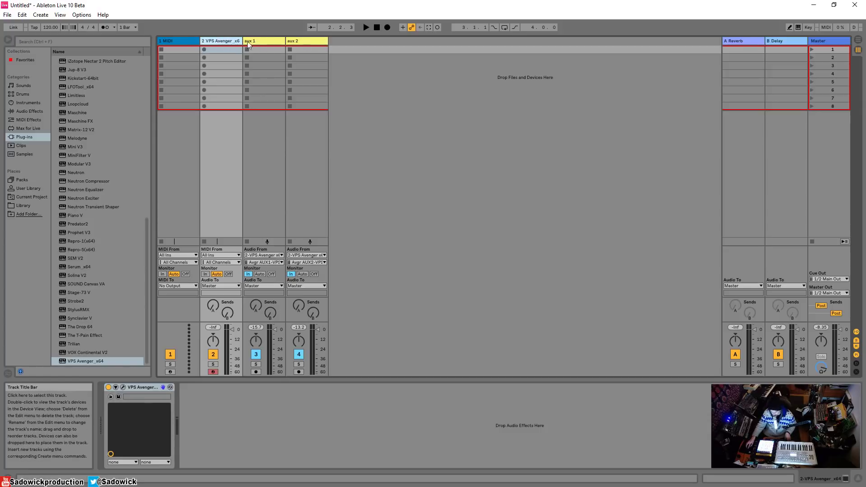
Step: Select the VPS Avenger, aux 1 and aux 2 tracks and group them
{"action": "left_click", "coordinate": [298, 40]}
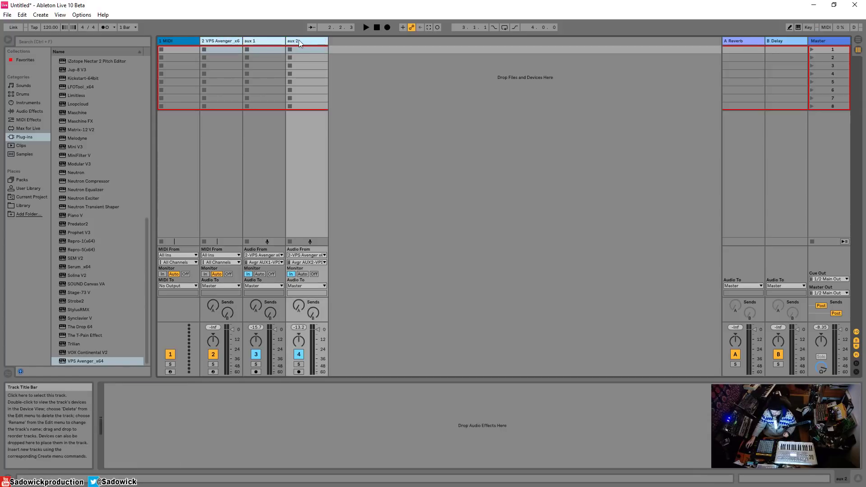
{"action": "right_click", "coordinate": [299, 40]}
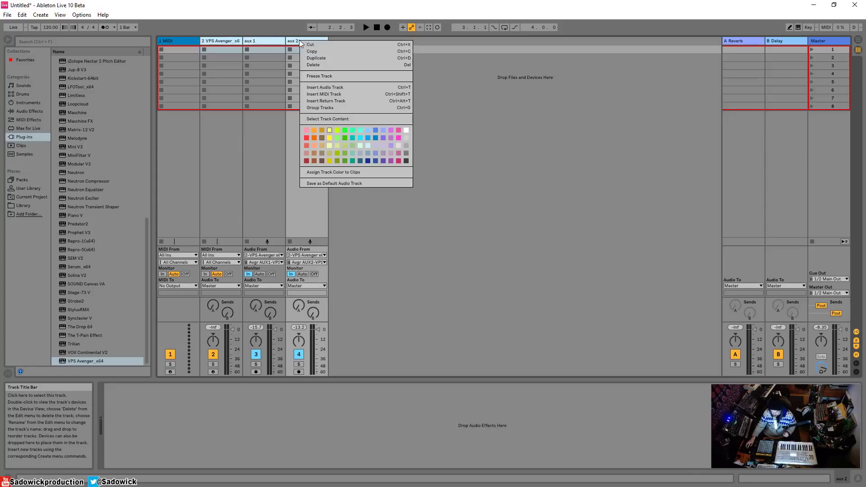
{"action": "left_click", "coordinate": [356, 108]}
{"action": "left_click", "coordinate": [238, 43]}
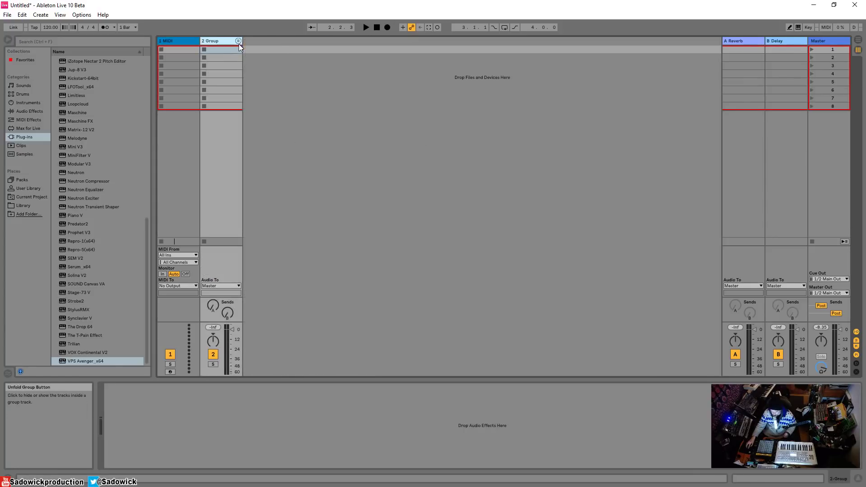
{"action": "left_click", "coordinate": [238, 42]}
Step: Rename the group track to 'Avenger 2 output chain thing'
{"action": "right_click", "coordinate": [215, 41]}
{"action": "left_click", "coordinate": [235, 75]}
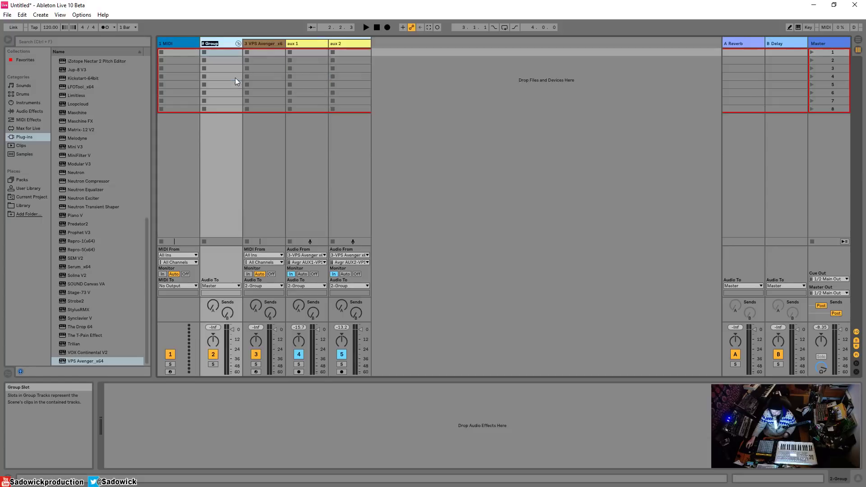
{"action": "type", "text": "Avenger g"}
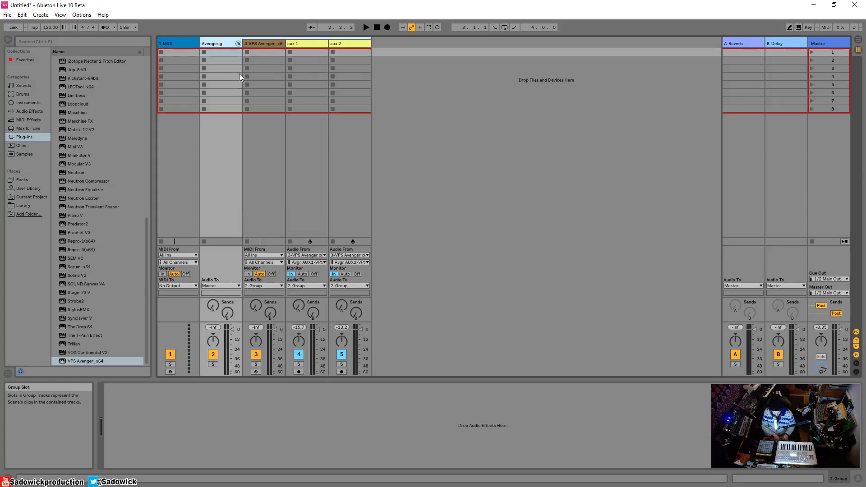
{"action": "type", "text": "r"}
{"action": "key", "text": "BackSpace"}
{"action": "key", "text": "BackSpace"}
{"action": "type", "text": "2 output chain thing"}
{"action": "key", "text": "Return"}
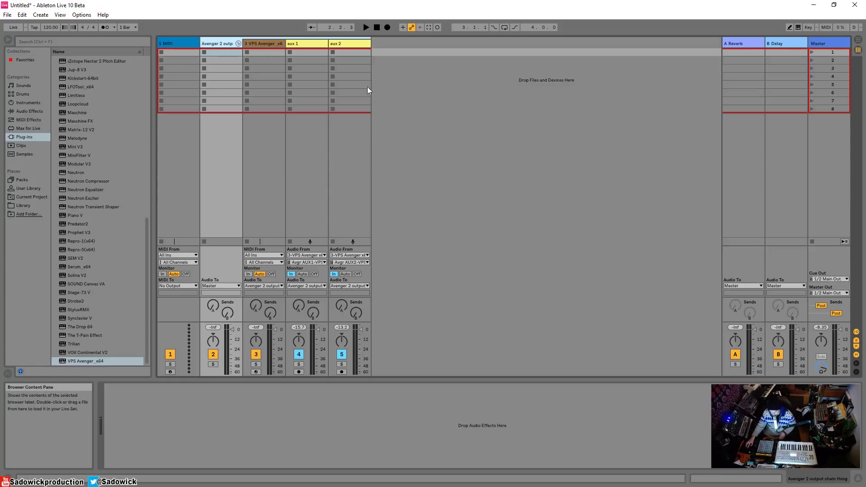
Step: Create a new User Library folder named 'starter synth templates'
{"action": "left_click", "coordinate": [26, 188]}
{"action": "right_click", "coordinate": [63, 123]}
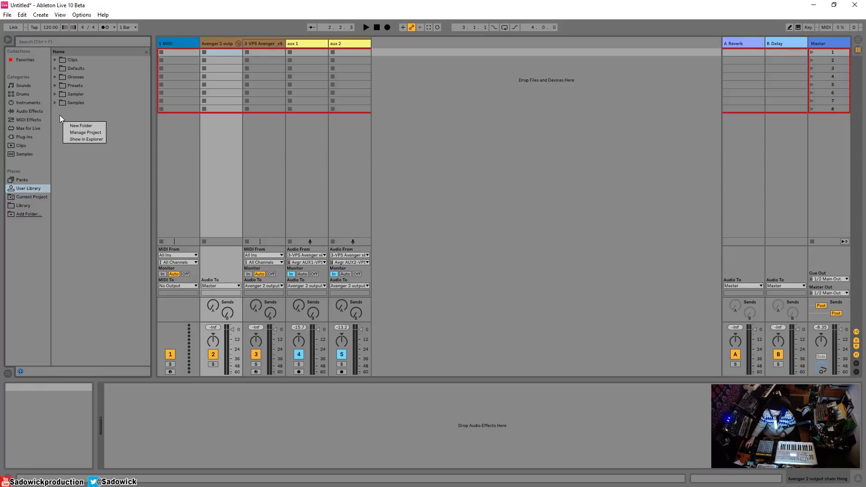
{"action": "left_click", "coordinate": [72, 124]}
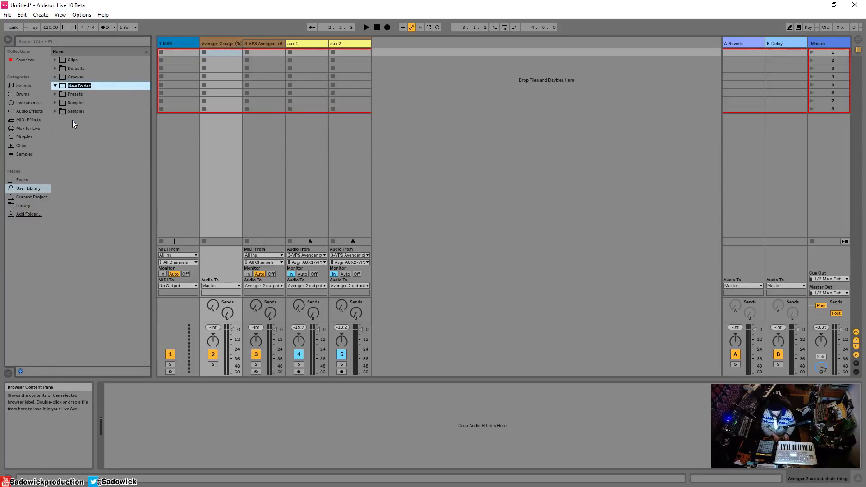
{"action": "type", "text": "tarter synth templates"}
{"action": "key", "text": "Return"}
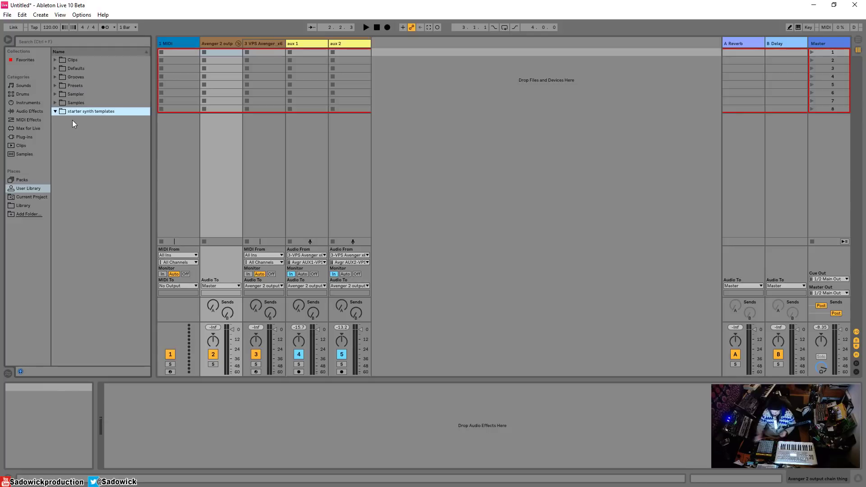
Step: Drag the Avenger 2 output chain thing group into the starter synth templates folder
{"action": "left_click_drag", "start_coordinate": [215, 43], "coordinate": [104, 114]}
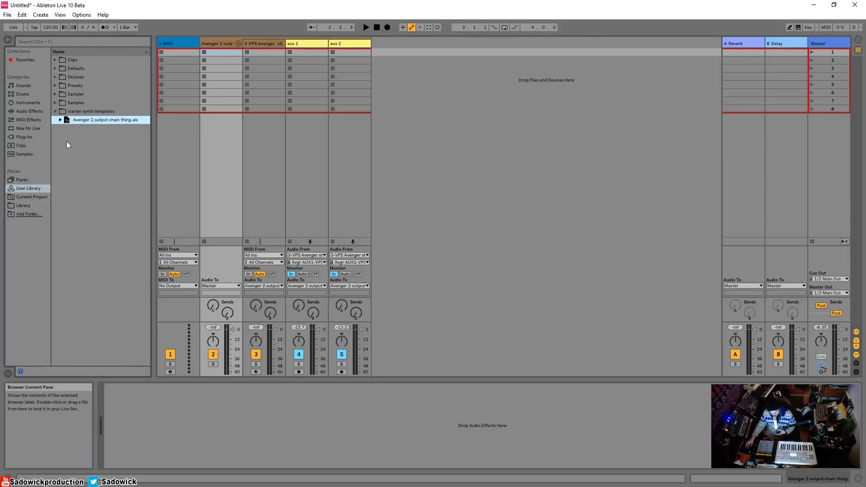
{"action": "left_click", "coordinate": [61, 120]}
{"action": "left_click", "coordinate": [60, 120]}
Step: Delete the Avenger group and reload it from Avenger 2 output chain thing.als in the User Library
{"action": "right_click", "coordinate": [222, 42]}
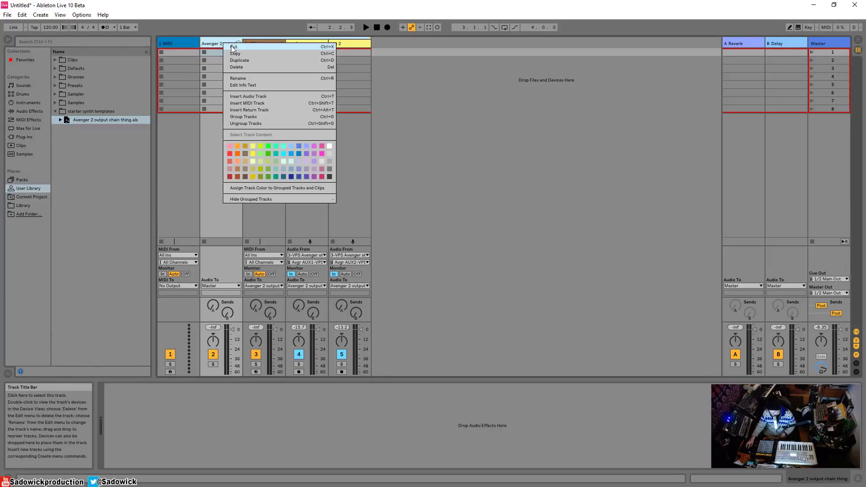
{"action": "left_click", "coordinate": [239, 80]}
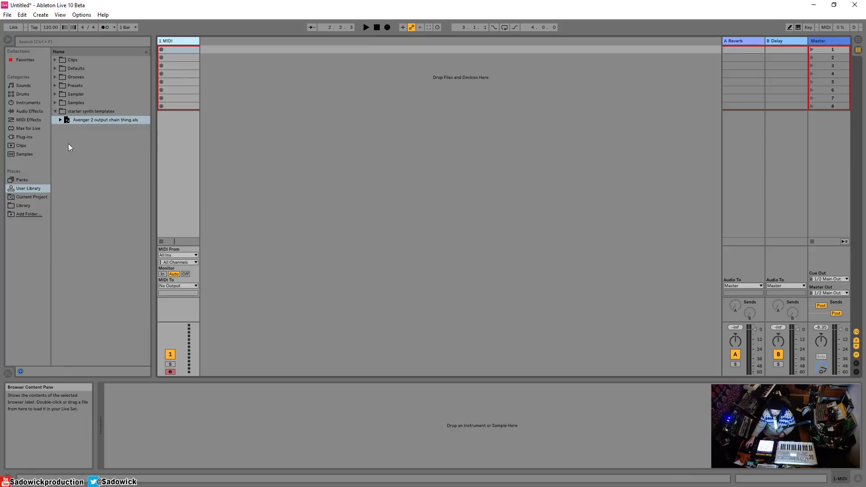
{"action": "left_click", "coordinate": [60, 120]}
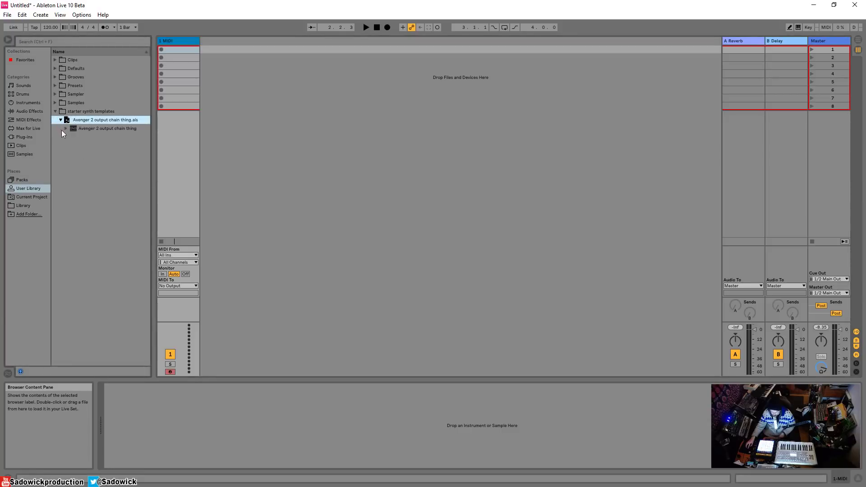
{"action": "left_click_drag", "start_coordinate": [61, 130], "coordinate": [209, 42]}
{"action": "left_click", "coordinate": [66, 128]}
{"action": "left_click", "coordinate": [65, 130]}
{"action": "left_click", "coordinate": [60, 119]}
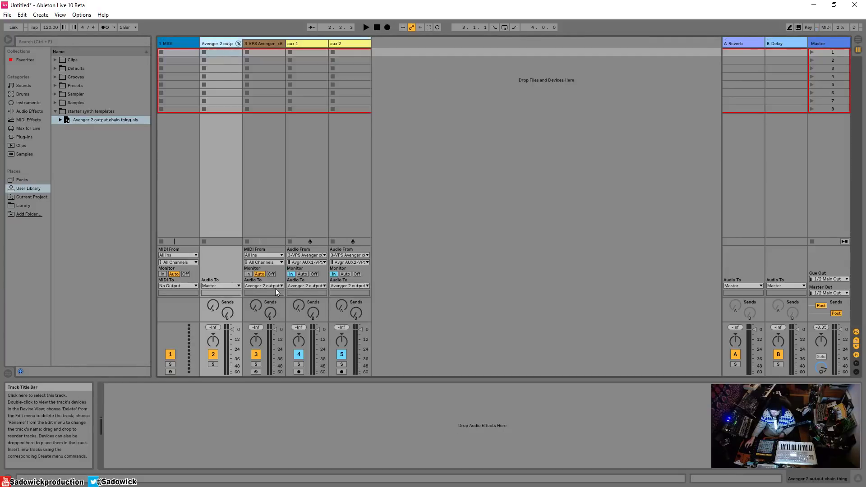
{"action": "left_click", "coordinate": [259, 43]}
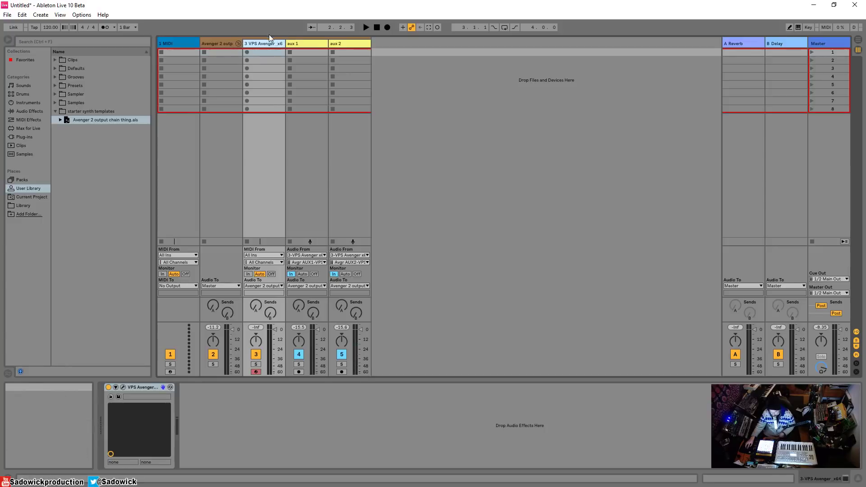
Step: Delete the Avenger group along with its tracks
{"action": "left_click", "coordinate": [223, 42]}
{"action": "right_click", "coordinate": [226, 42]}
{"action": "left_click", "coordinate": [239, 67]}
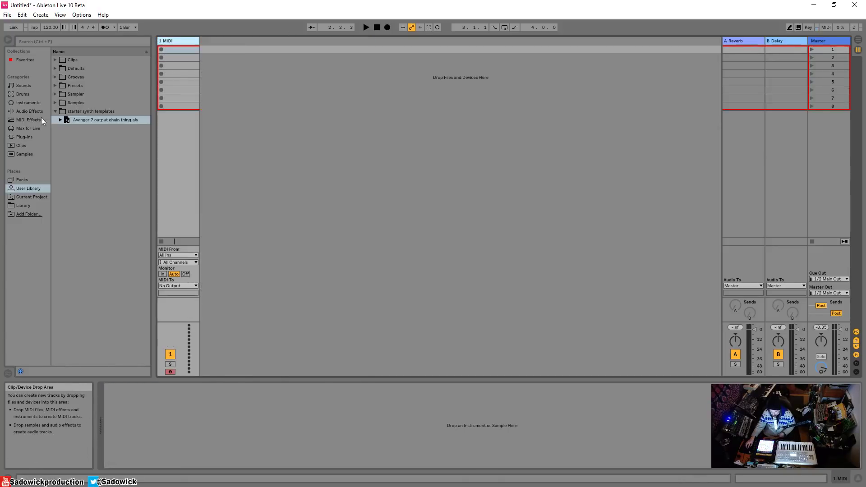
Step: Add 909 Core Kit and 808 Core Kit from Drums as new tracks
{"action": "left_click", "coordinate": [25, 94]}
{"action": "left_click", "coordinate": [91, 102]}
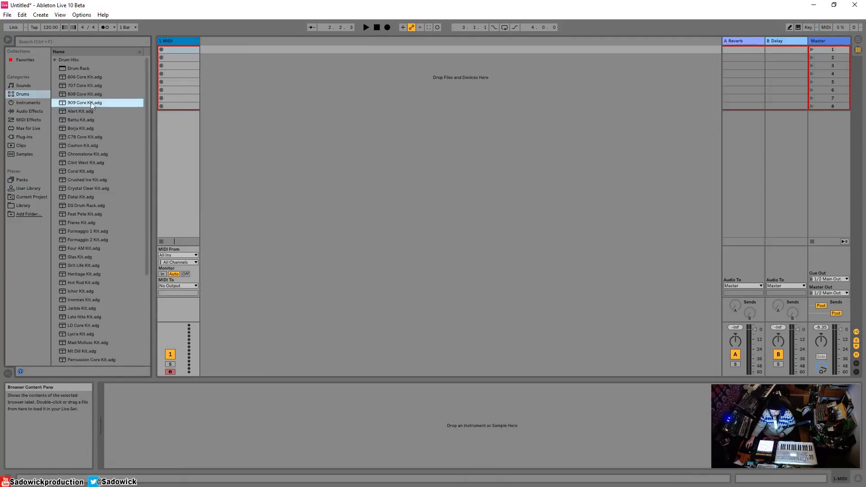
{"action": "left_click_drag", "start_coordinate": [91, 102], "coordinate": [183, 50]}
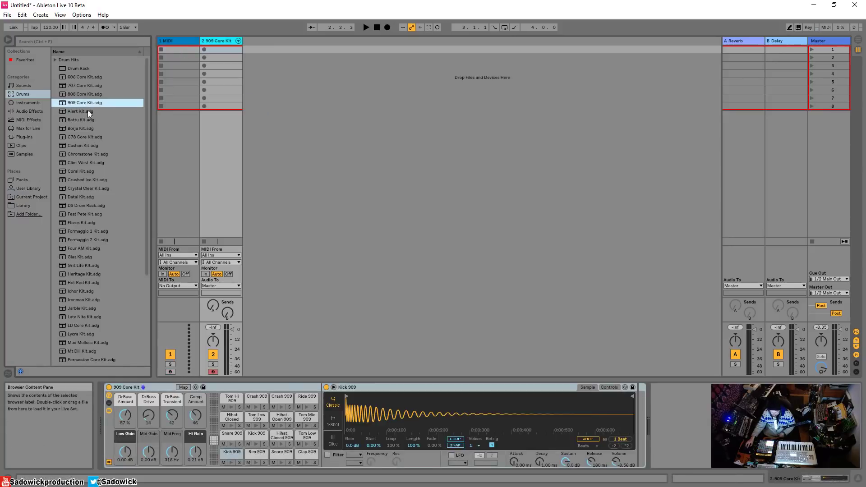
{"action": "left_click_drag", "start_coordinate": [71, 95], "coordinate": [294, 91]}
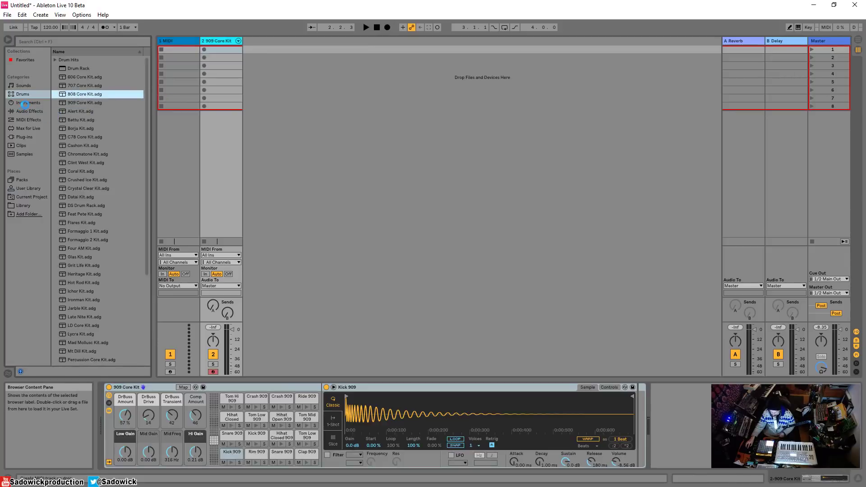
Step: Add Analog Lab 2 from Plug-ins as a new track
{"action": "left_click", "coordinate": [25, 137]}
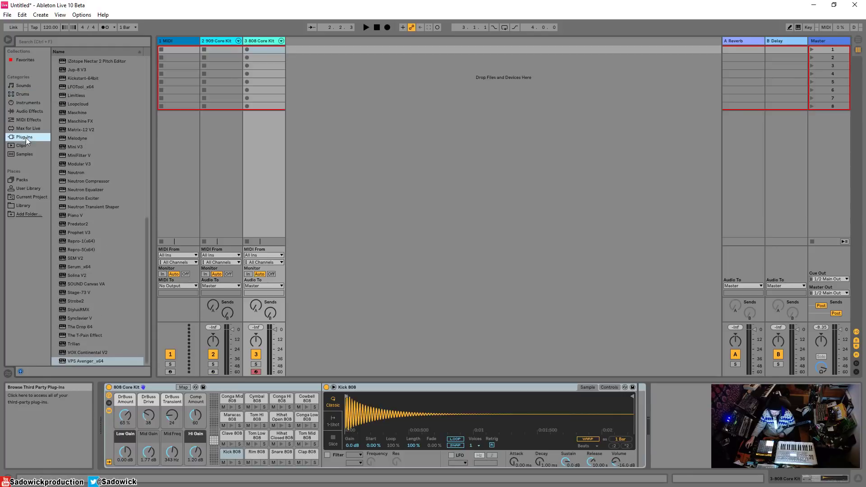
{"action": "scroll", "coordinate": [83, 147], "scroll_direction": "up", "scroll_amount": 2}
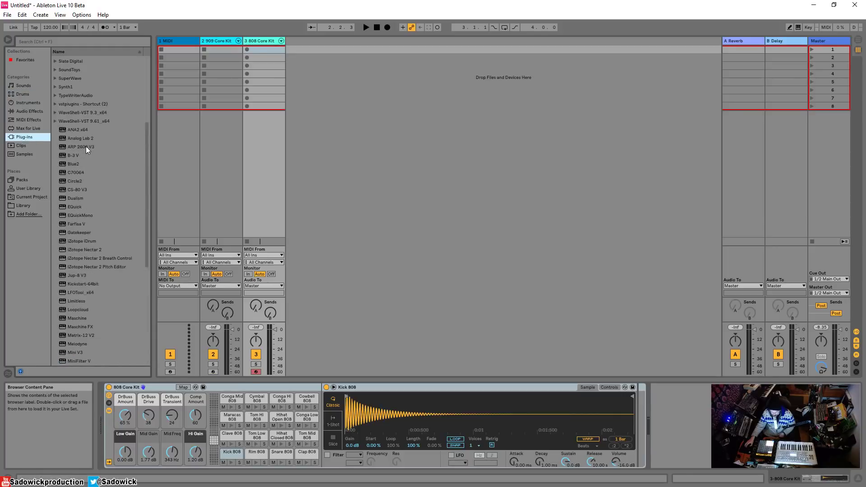
{"action": "left_click_drag", "start_coordinate": [78, 139], "coordinate": [384, 75]}
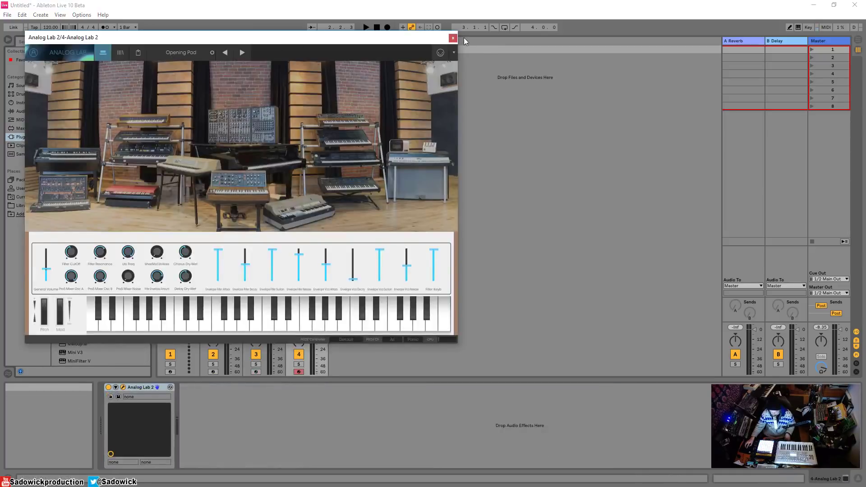
Step: Select the 909, 808 and Analog Lab 2 tracks and group them
{"action": "left_click", "coordinate": [452, 38]}
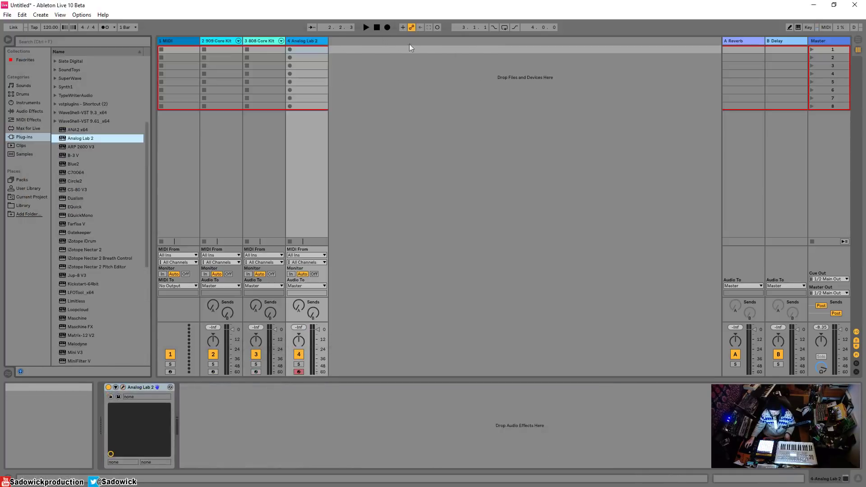
{"action": "left_click", "coordinate": [219, 41]}
{"action": "left_click", "coordinate": [300, 41]}
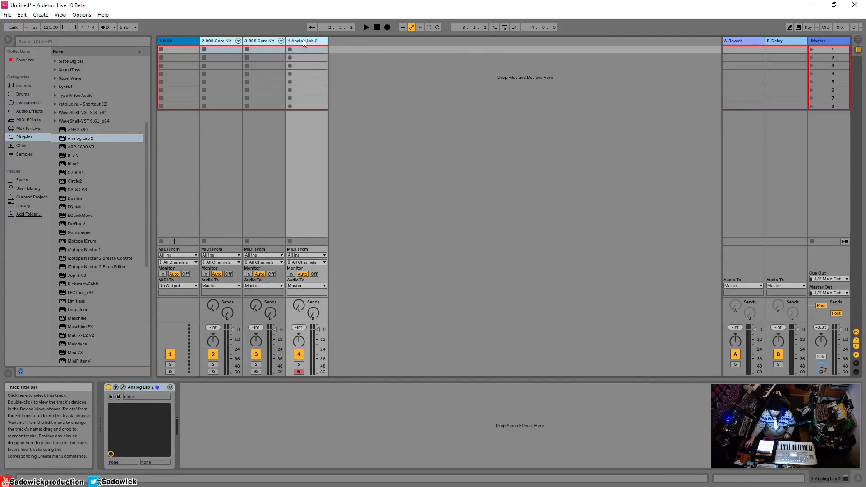
{"action": "right_click", "coordinate": [304, 41]}
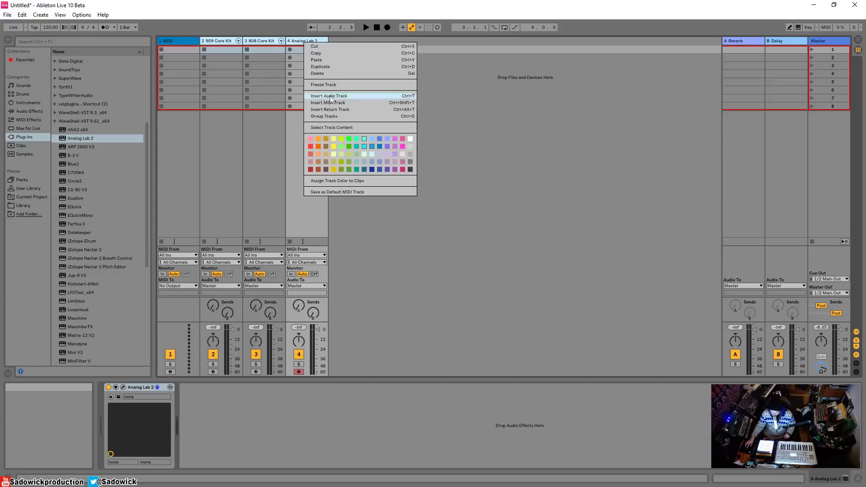
{"action": "left_click", "coordinate": [337, 116]}
Step: Rename the new group track to 'techn starter'
{"action": "right_click", "coordinate": [225, 42]}
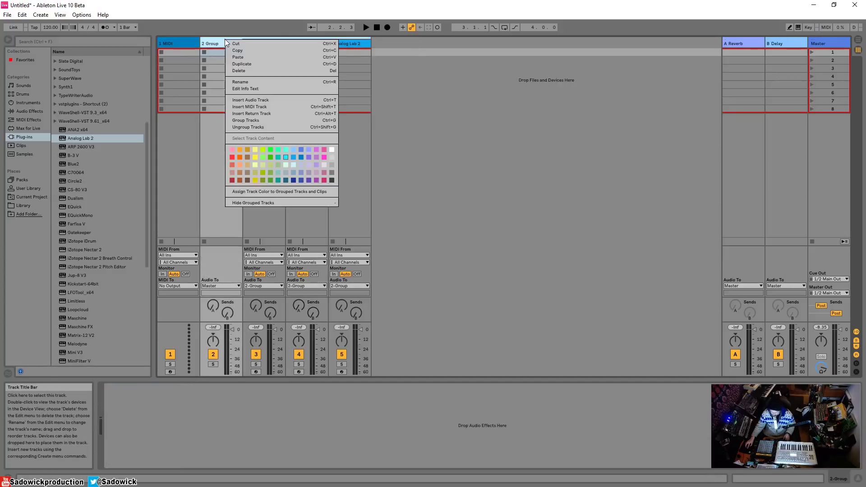
{"action": "left_click", "coordinate": [247, 82]}
{"action": "type", "text": "tech"}
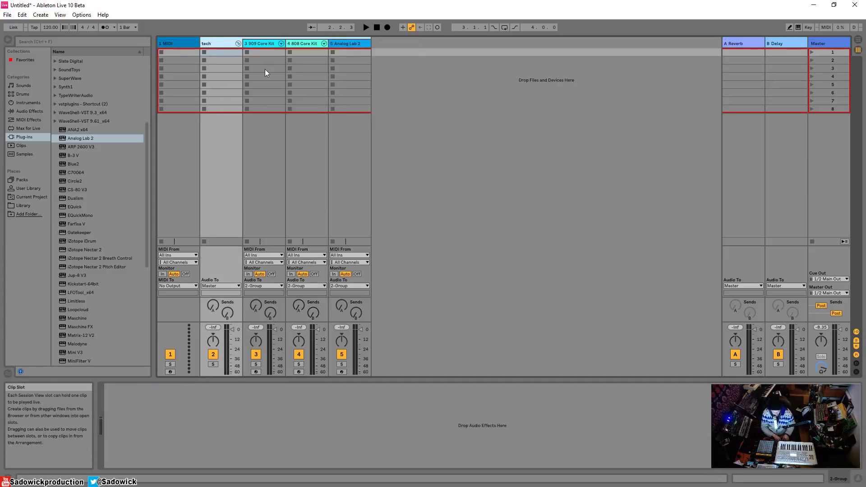
{"action": "type", "text": "n starter"}
{"action": "key", "text": "Return"}
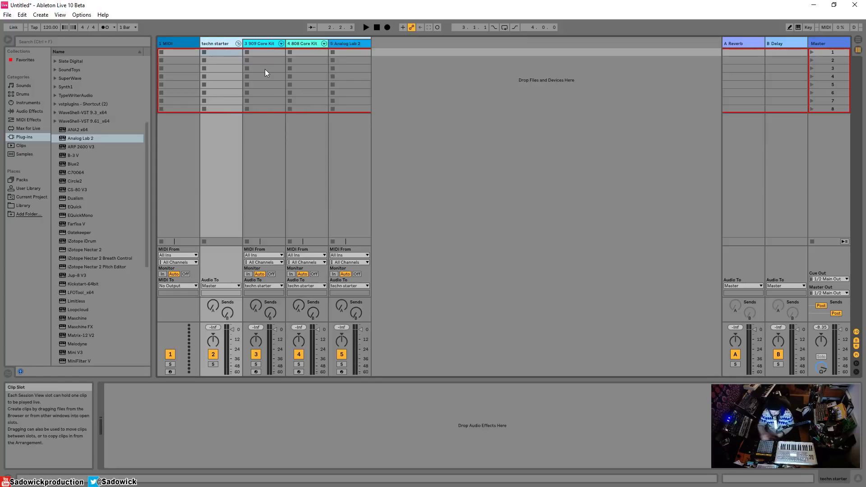
{"action": "left_click", "coordinate": [30, 188]}
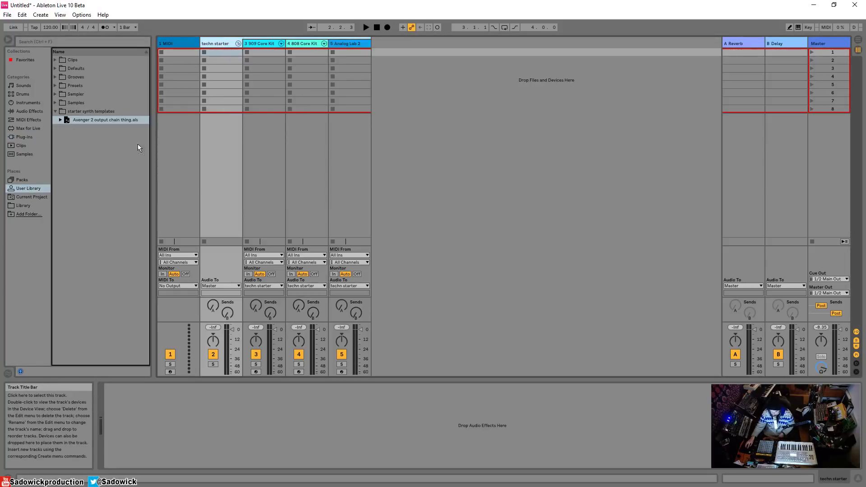
Step: Keep techn starter.als in starter synth templates and reload the saved Avenger chain after track 5
{"action": "left_click", "coordinate": [91, 119]}
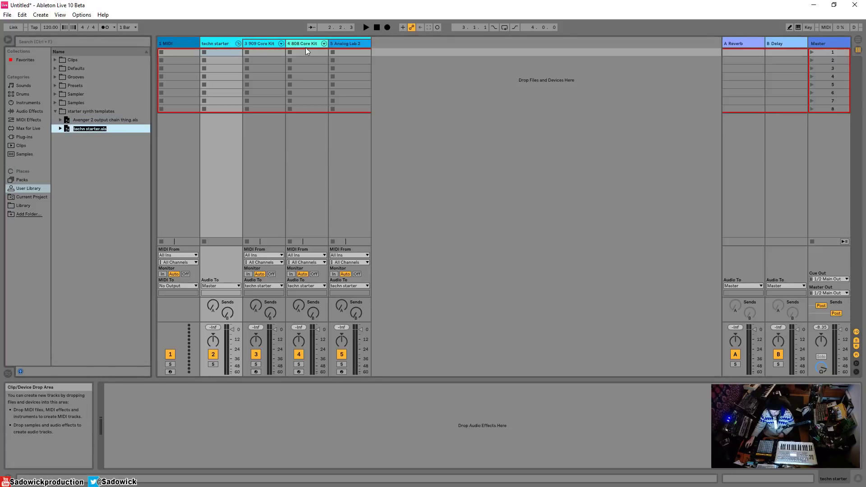
{"action": "left_click", "coordinate": [355, 42]}
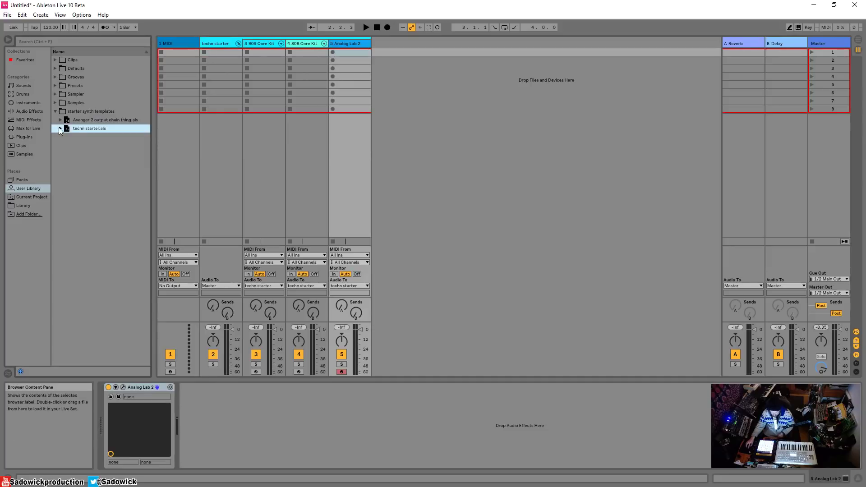
{"action": "left_click_drag", "start_coordinate": [76, 120], "coordinate": [394, 46]}
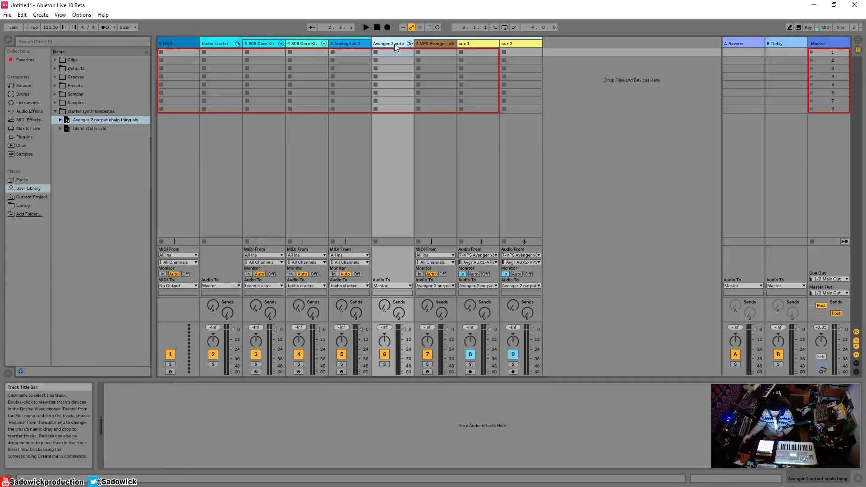